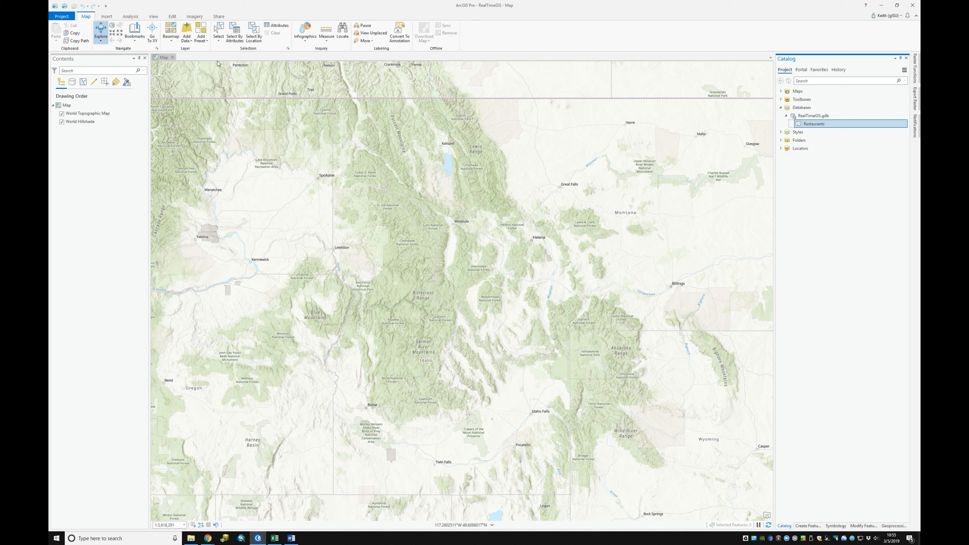
# Search the geoprocessing tools for "attachment" and open the Enable Attachments tool.
pyautogui.click(127, 18)
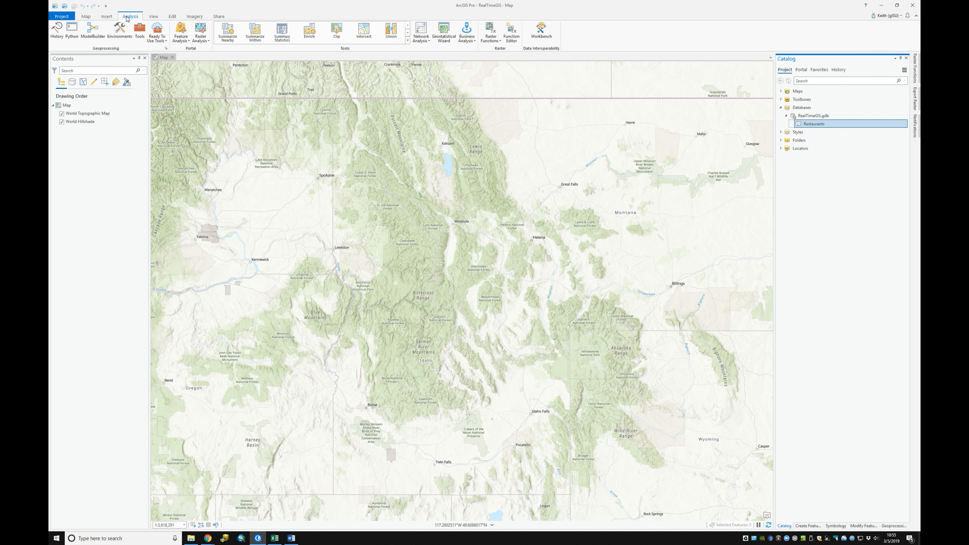
pyautogui.click(141, 32)
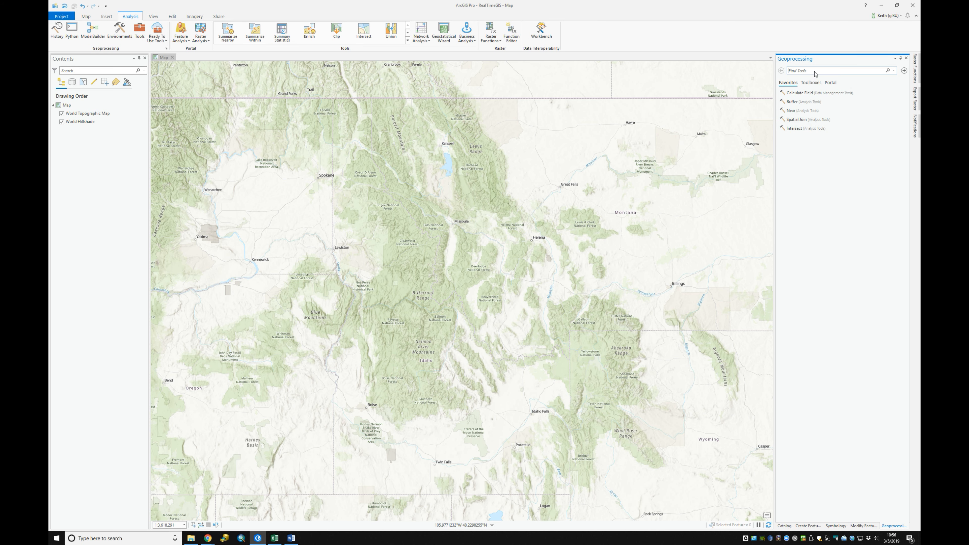
pyautogui.write('attachment')
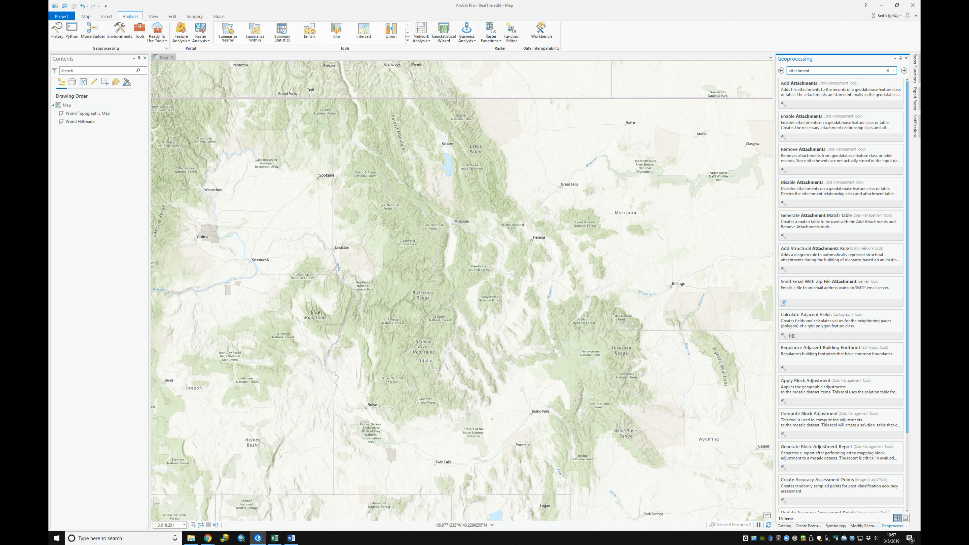
pyautogui.click(814, 127)
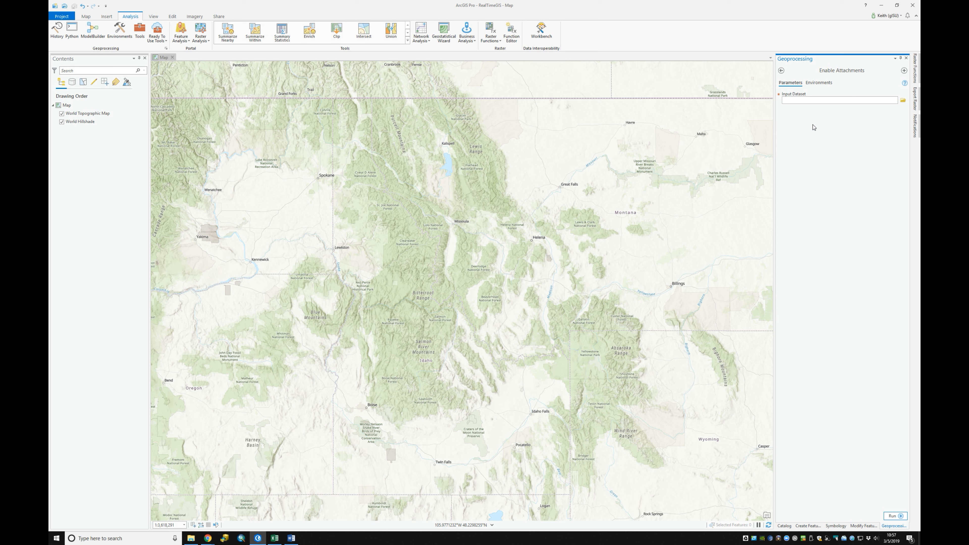
# Run Enable Attachments with the Restaurants feature class from RealTimeGIS.gdb as the input dataset.
pyautogui.click(903, 102)
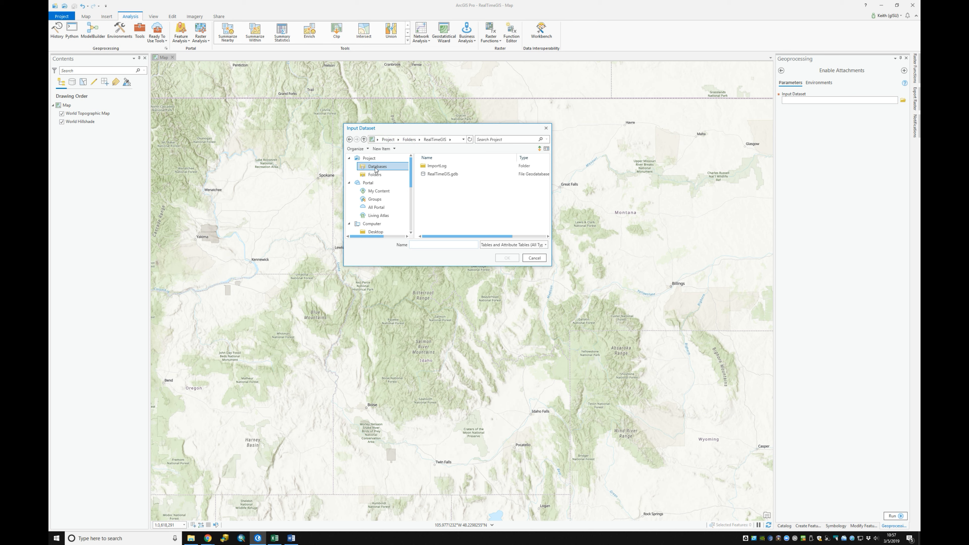
pyautogui.doubleClick(435, 174)
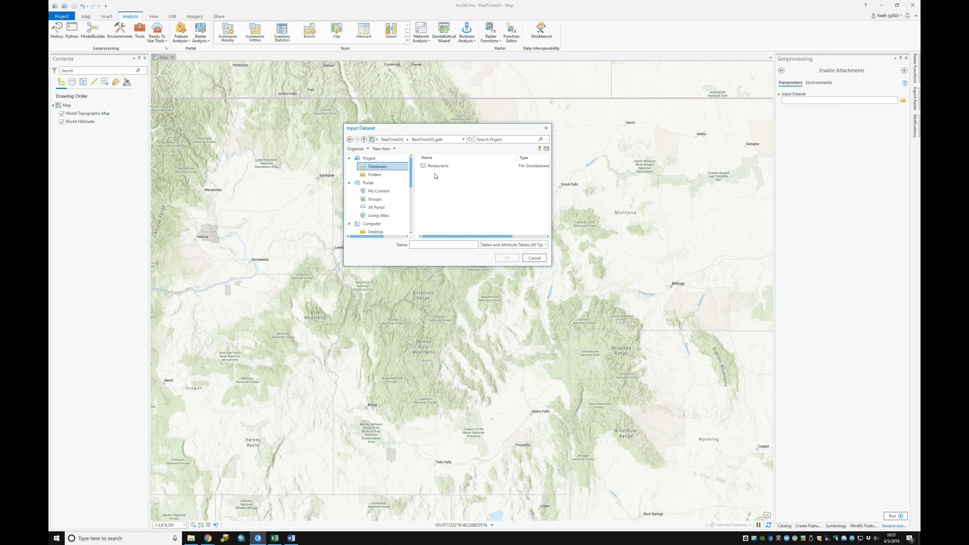
pyautogui.click(436, 168)
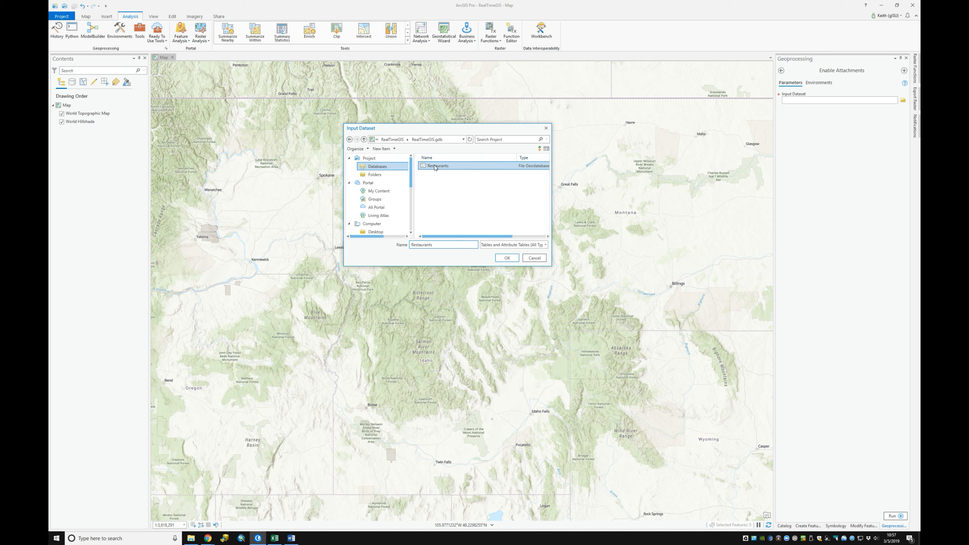
pyautogui.click(507, 258)
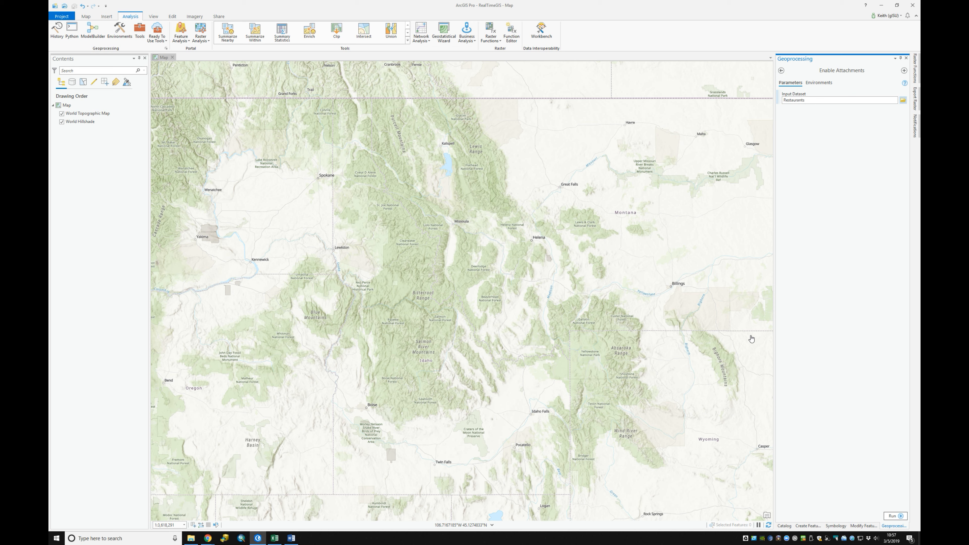
pyautogui.click(893, 517)
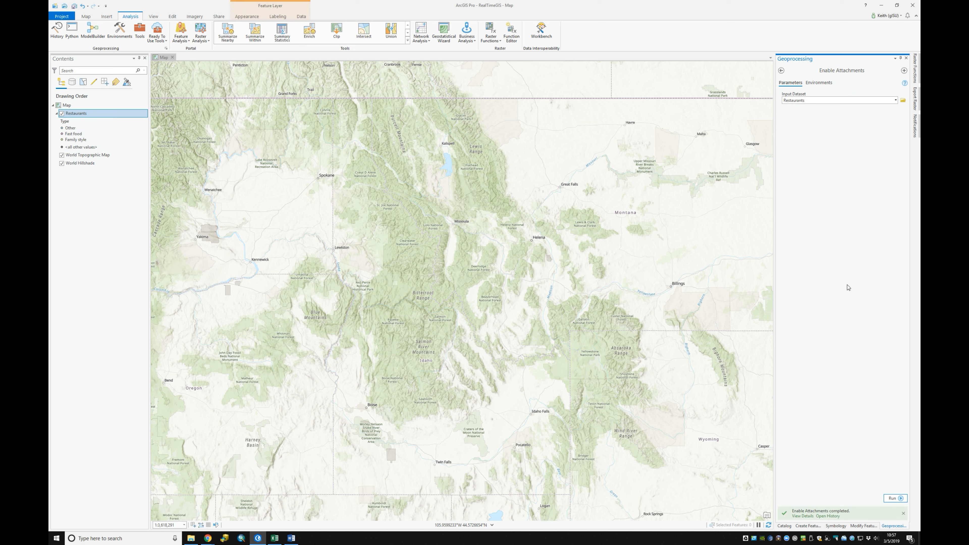
# Examine the Restaurants feature class and its attachment table and relationship class in the RealTimeGIS.gdb project database.
pyautogui.click(784, 526)
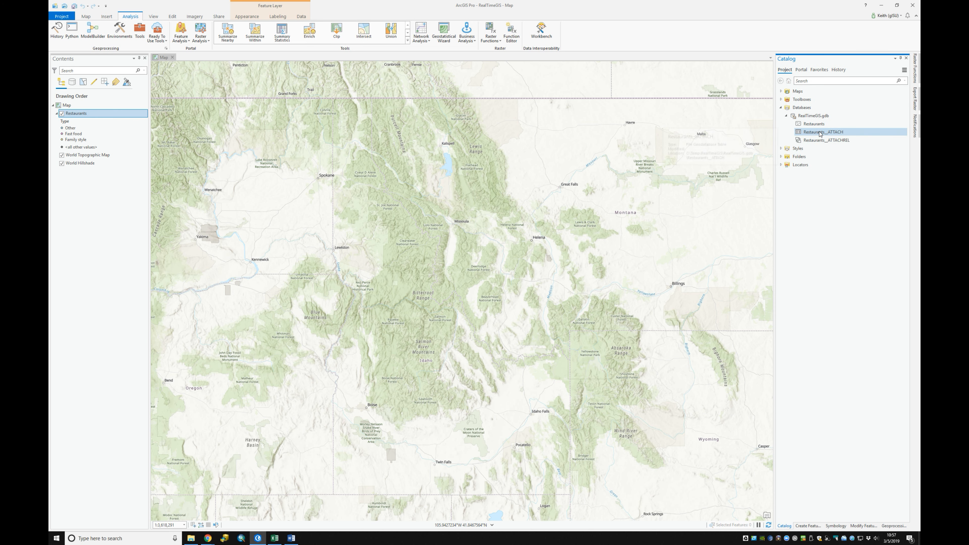
pyautogui.moveTo(815, 121)
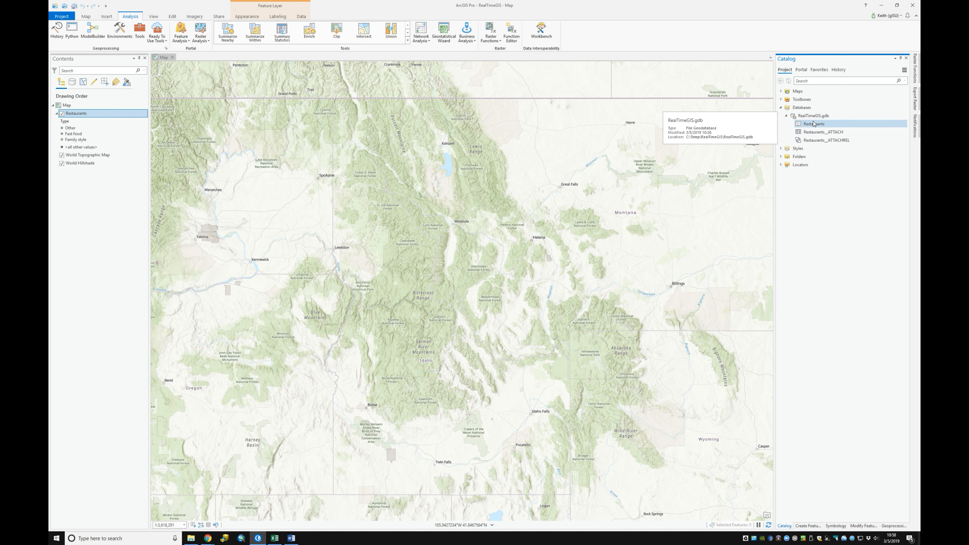
pyautogui.click(816, 133)
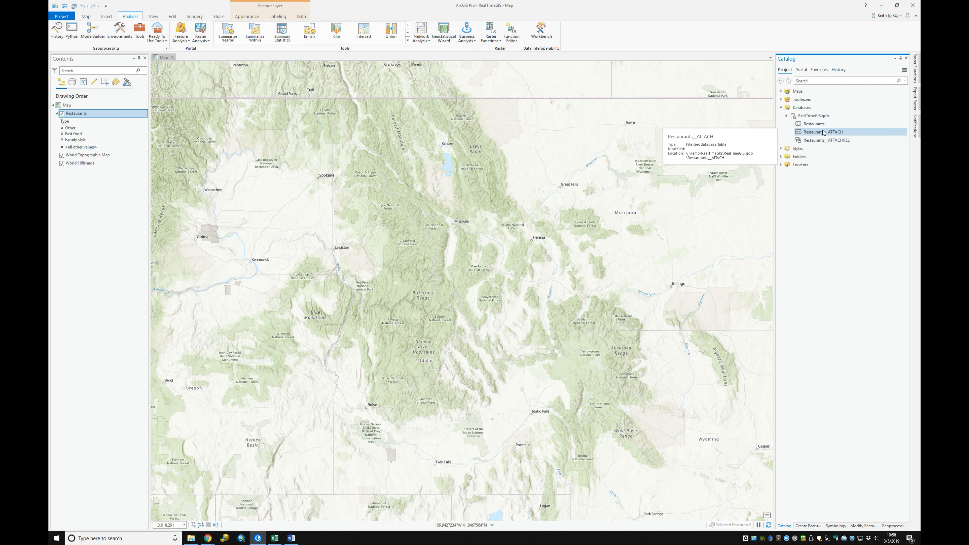
pyautogui.click(838, 140)
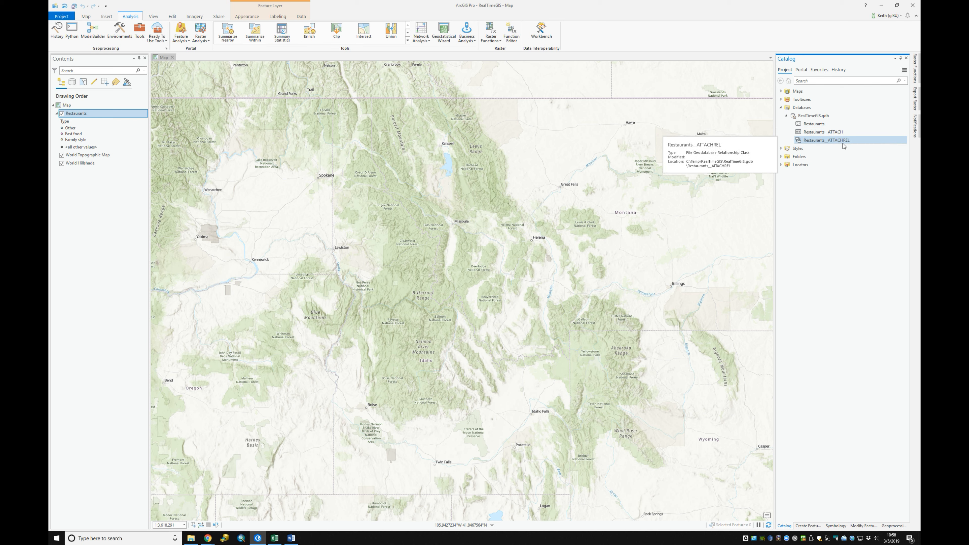
pyautogui.click(809, 124)
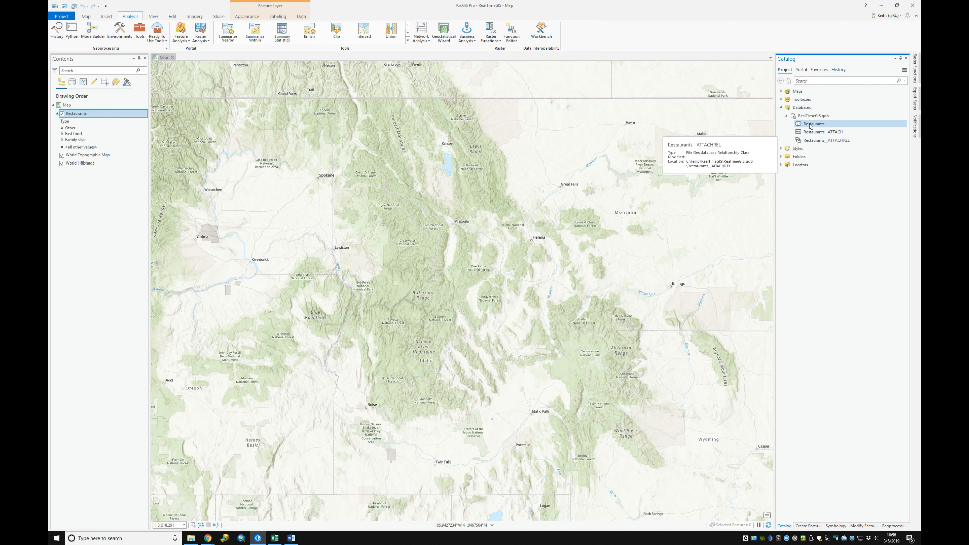
pyautogui.click(812, 132)
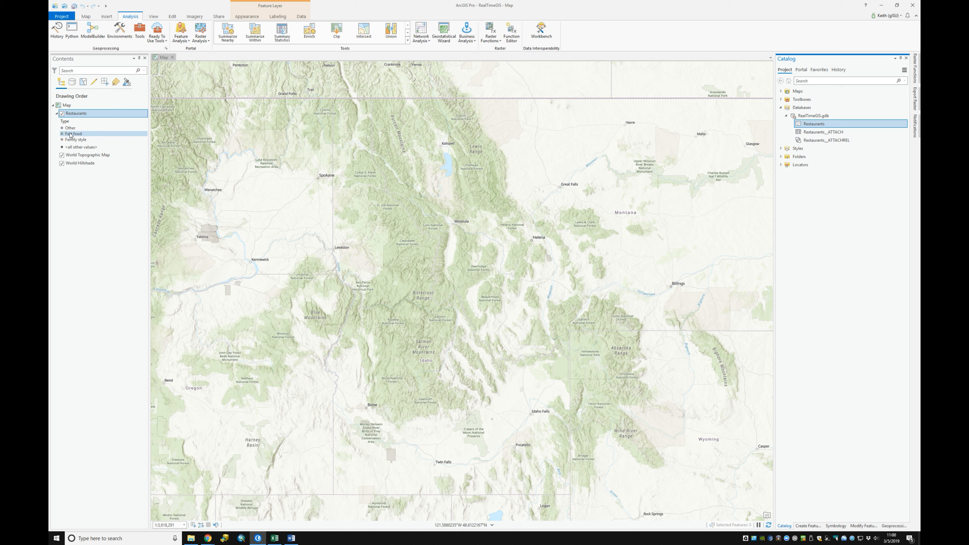
# Open the Restaurants layer's symbology and give the Other class the Circle 1 (40%) point symbol.
pyautogui.click(63, 129)
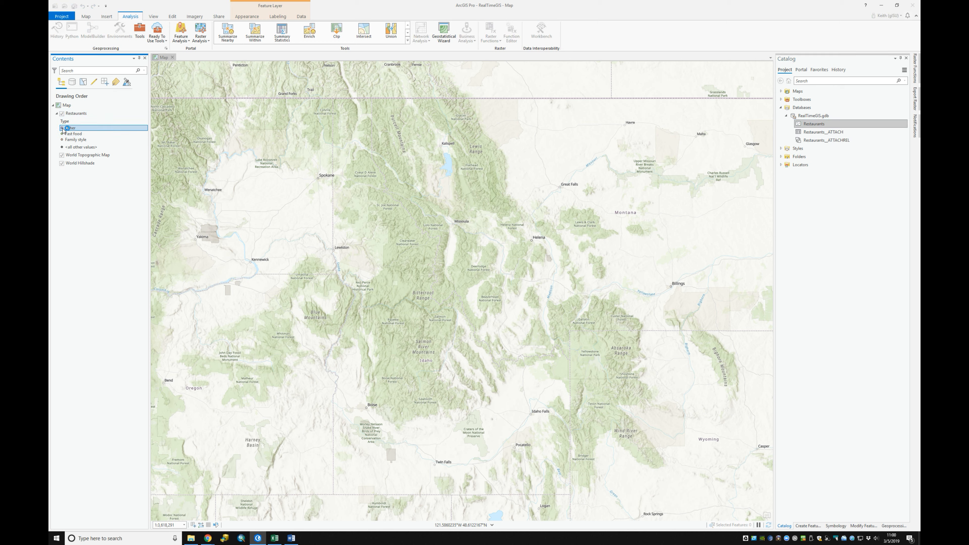
pyautogui.click(62, 128)
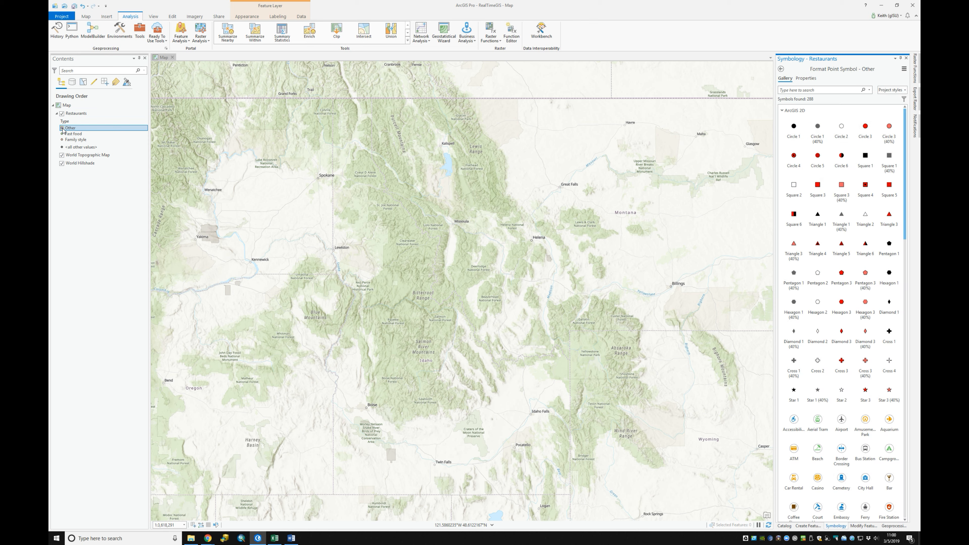
pyautogui.rightClick(75, 115)
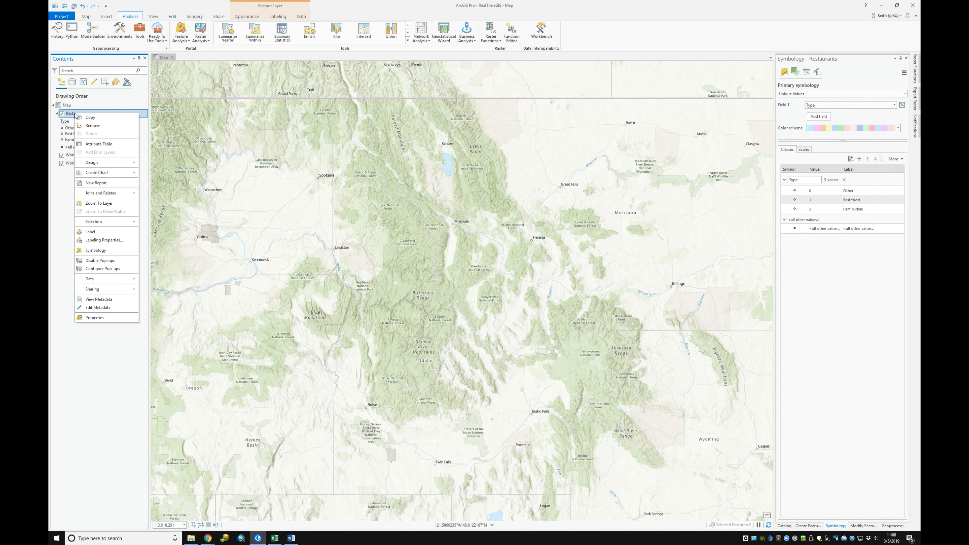
pyautogui.click(96, 251)
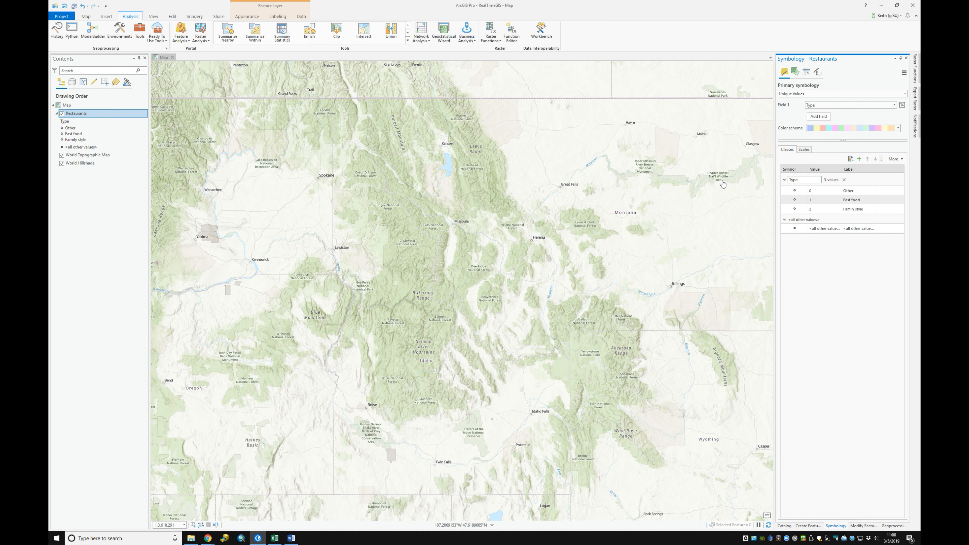
pyautogui.click(795, 192)
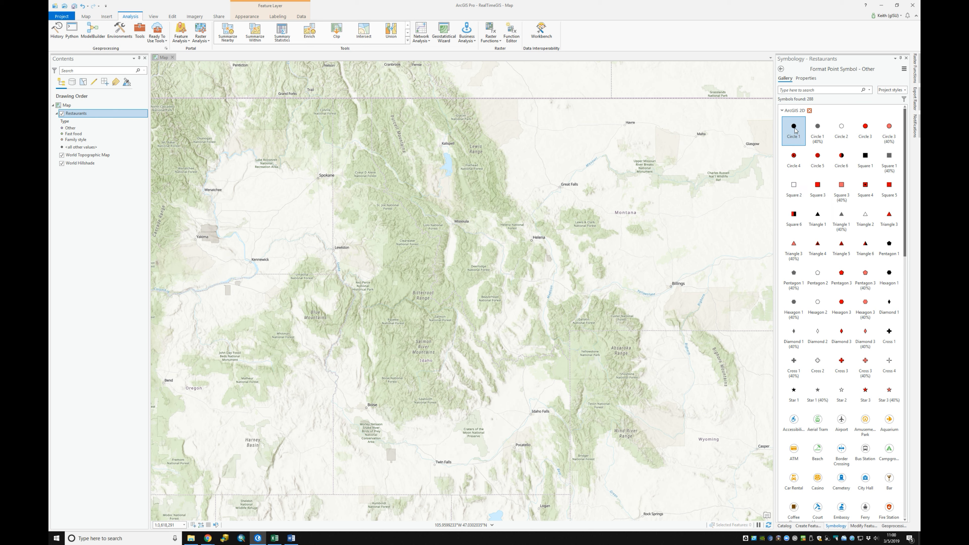
pyautogui.click(819, 128)
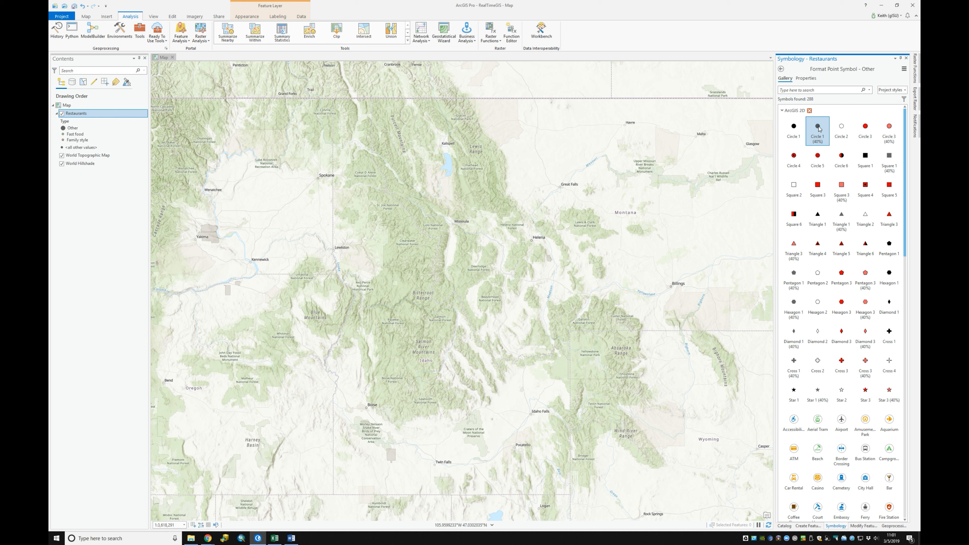
pyautogui.click(782, 69)
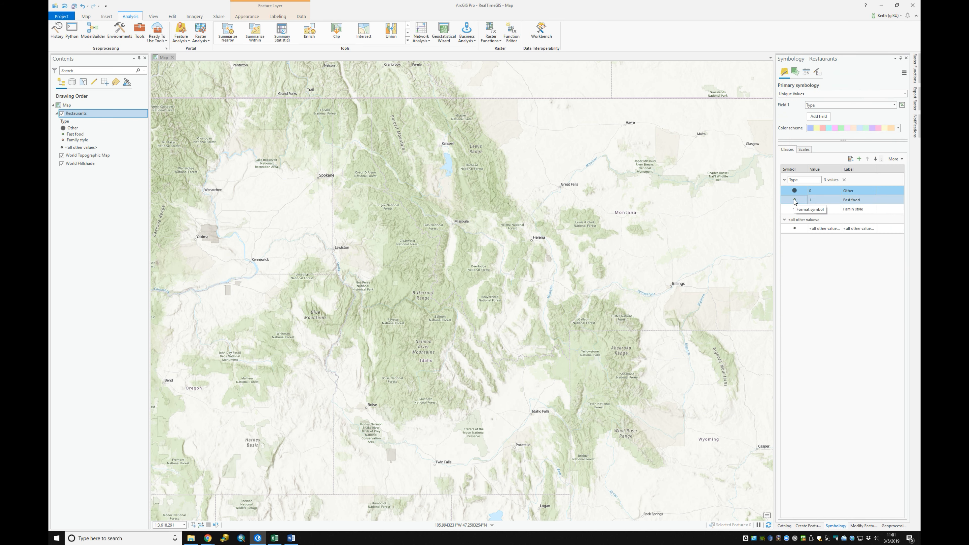
# Give the Fast food class of the Restaurants layer the Restaurant point symbol from the ArcGIS 2D gallery.
pyautogui.click(795, 200)
pyautogui.click(795, 190)
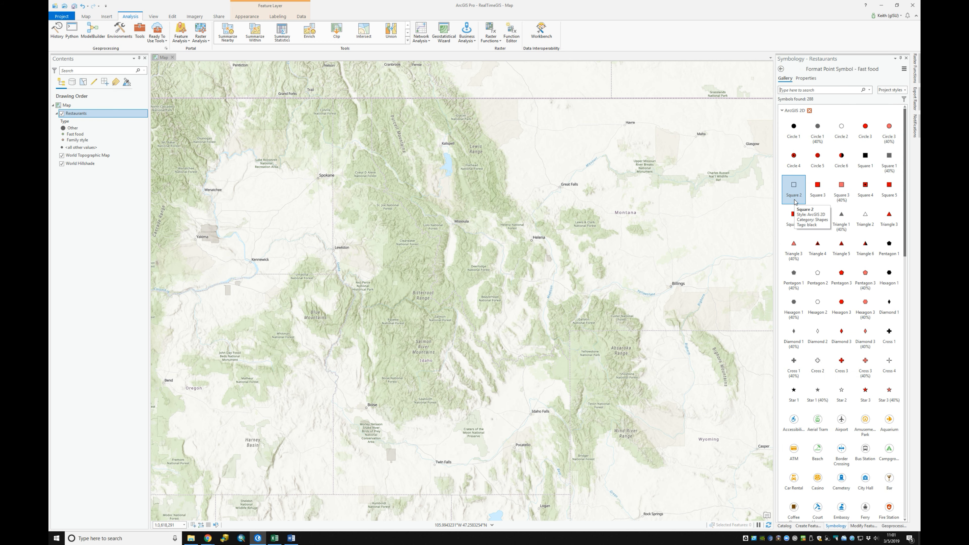
pyautogui.click(819, 250)
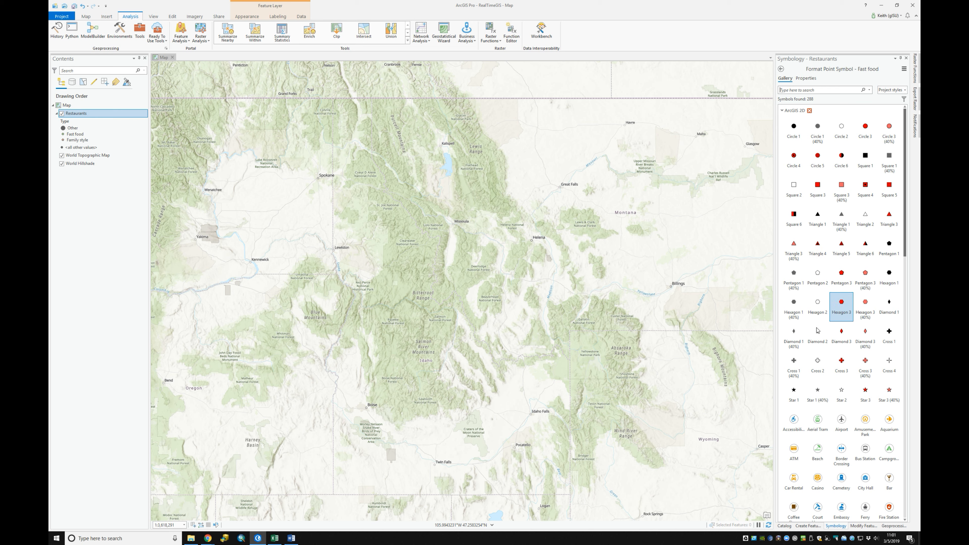
pyautogui.click(844, 219)
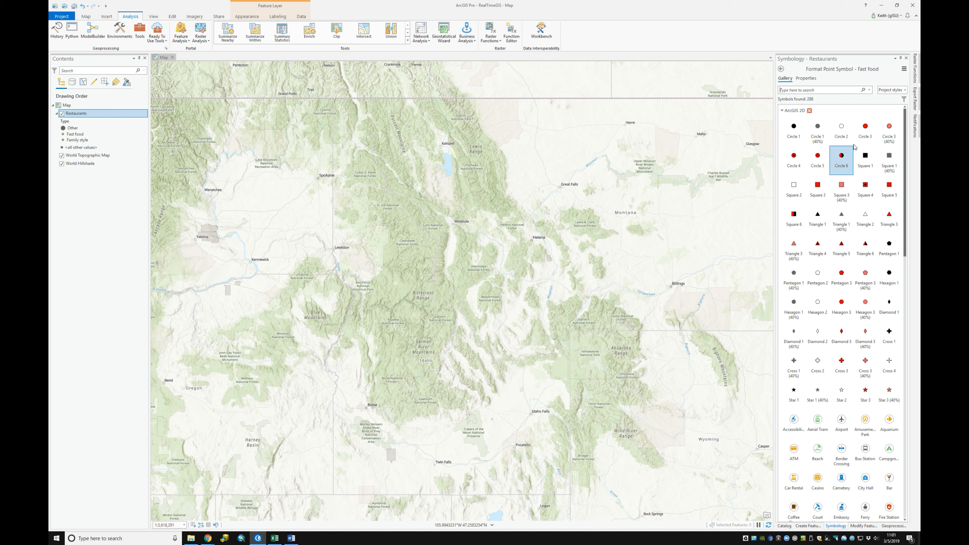
pyautogui.click(865, 128)
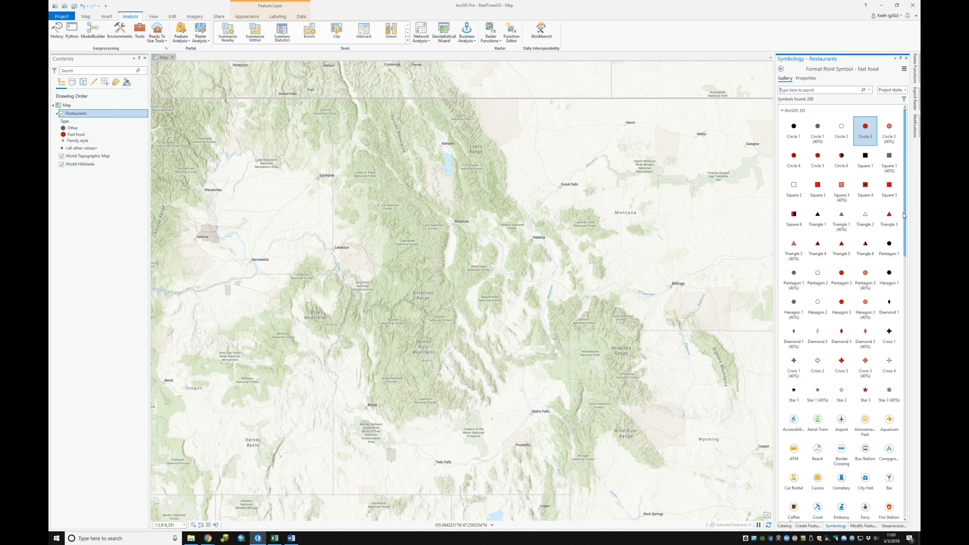
pyautogui.moveTo(908, 225); pyautogui.dragTo(903, 433)
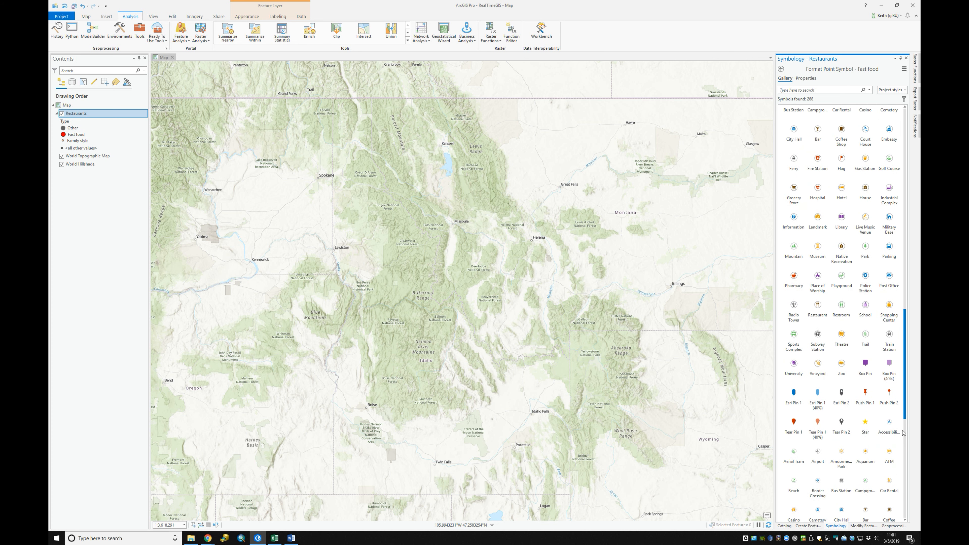
pyautogui.moveTo(903, 432); pyautogui.dragTo(903, 433)
pyautogui.click(818, 310)
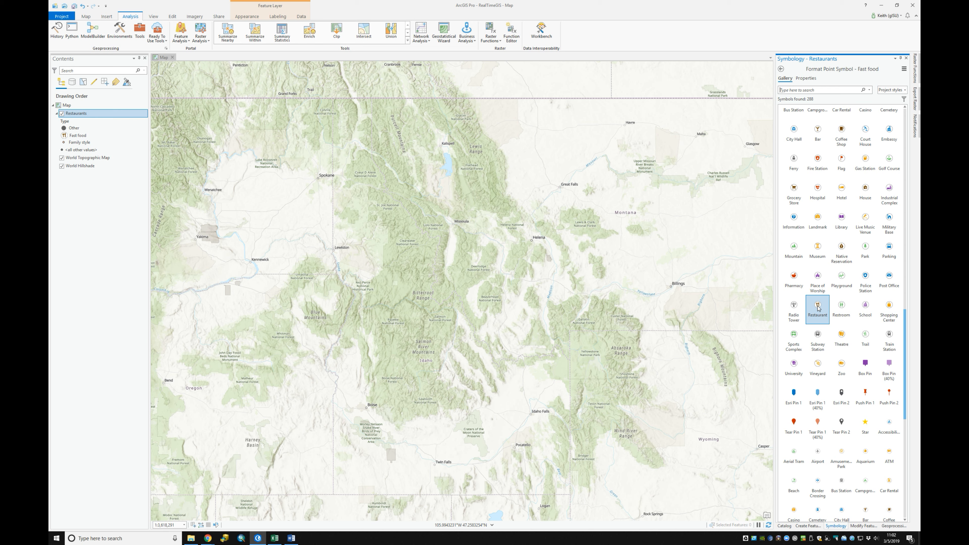
# Set the Fast food symbol's color to red, apply it, and return to the primary symbology.
pyautogui.click(806, 79)
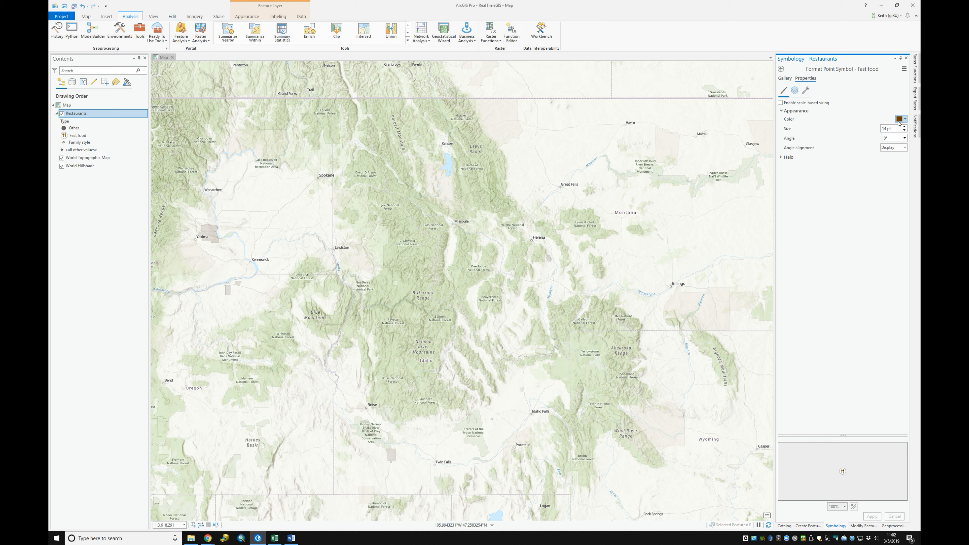
pyautogui.click(906, 122)
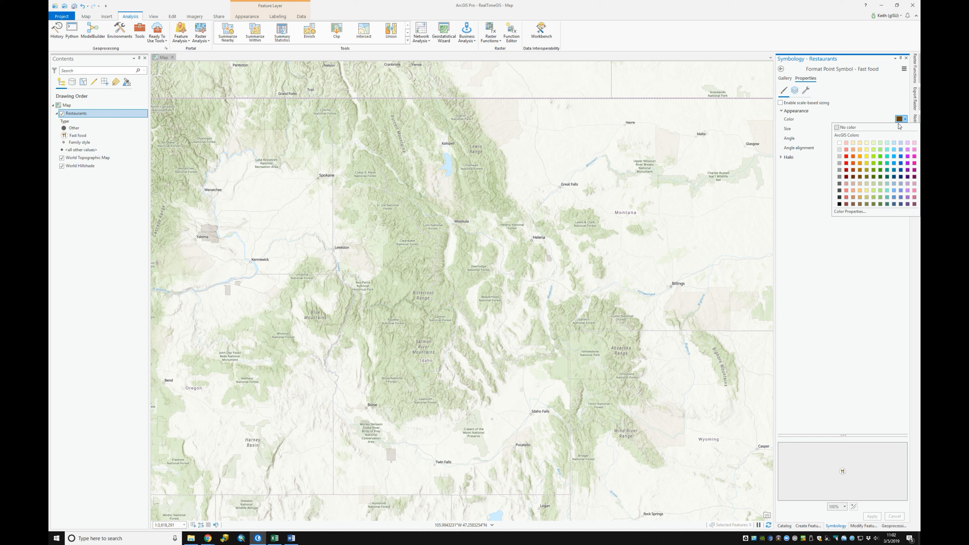
pyautogui.click(849, 160)
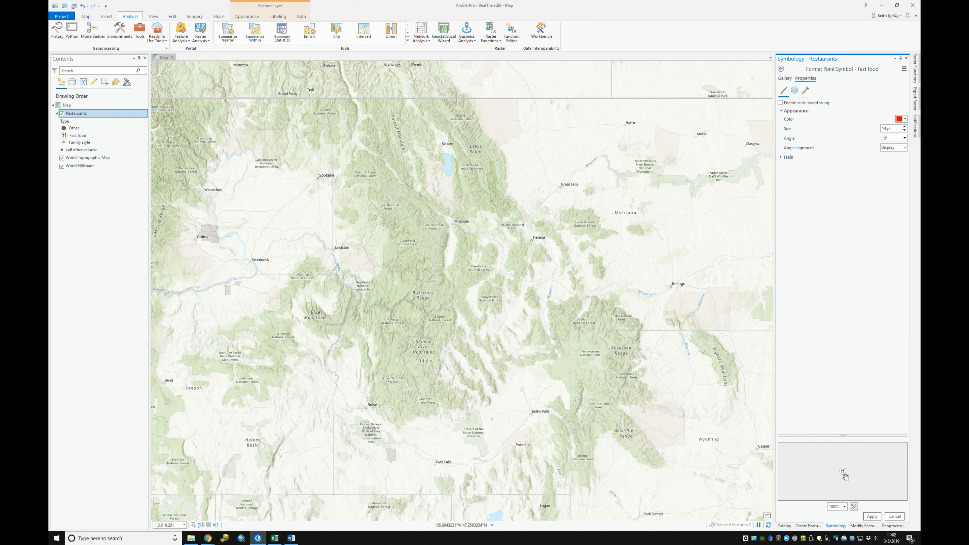
pyautogui.click(871, 518)
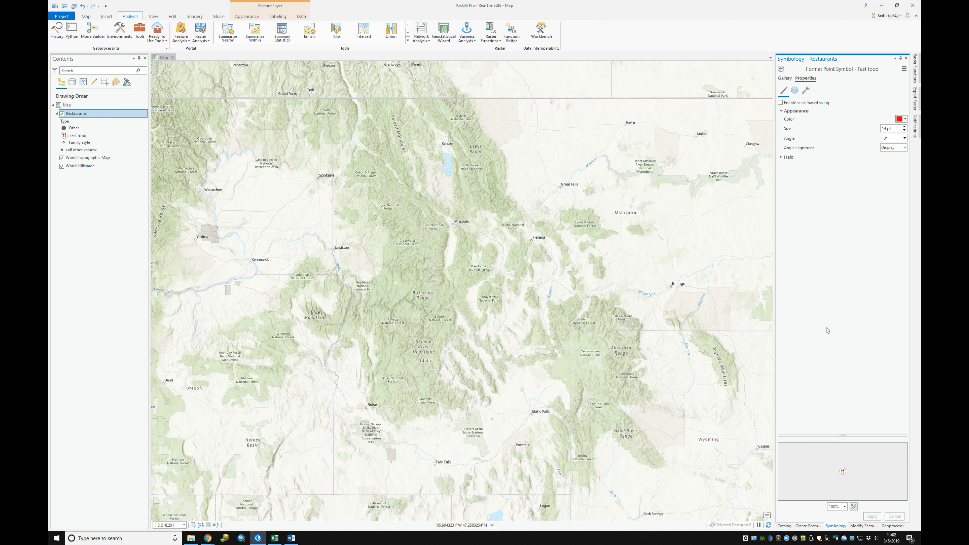
pyautogui.click(781, 70)
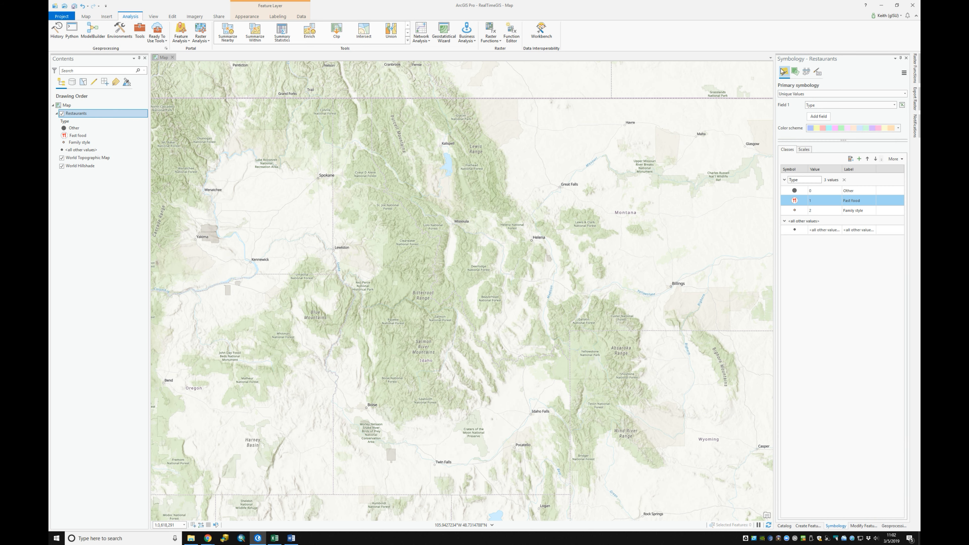
# Give the Family style class of the Restaurants layer the Restaurant point symbol from the ArcGIS 2D gallery and save the project.
pyautogui.click(795, 211)
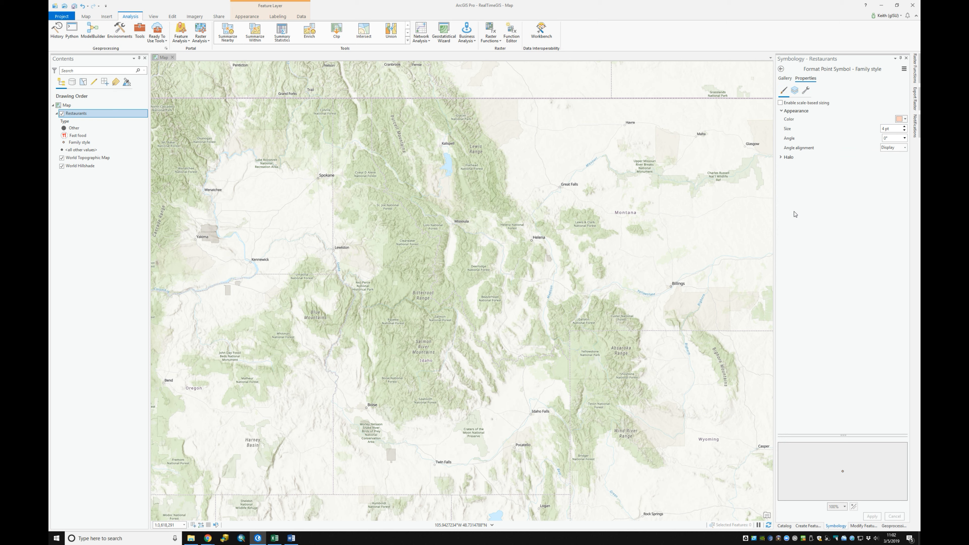
pyautogui.click(785, 79)
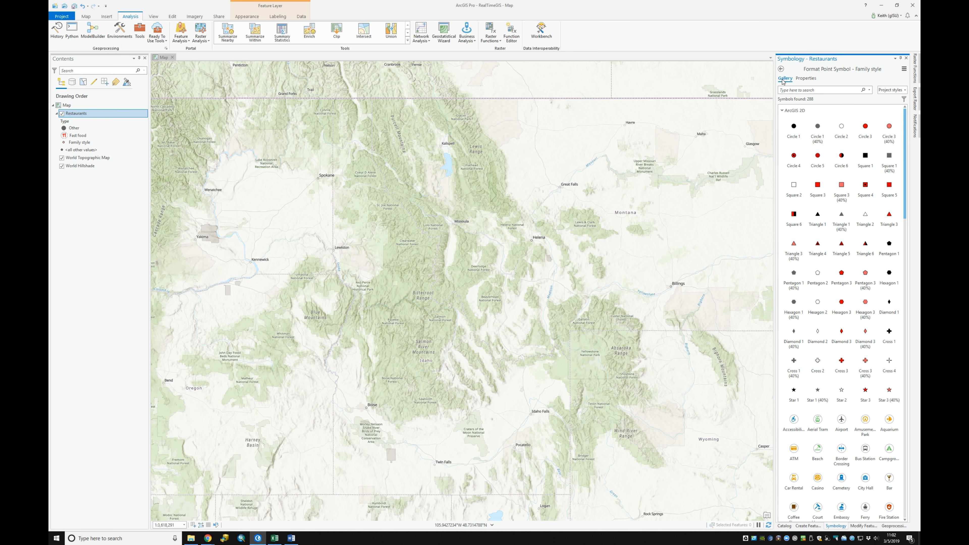
pyautogui.click(848, 343)
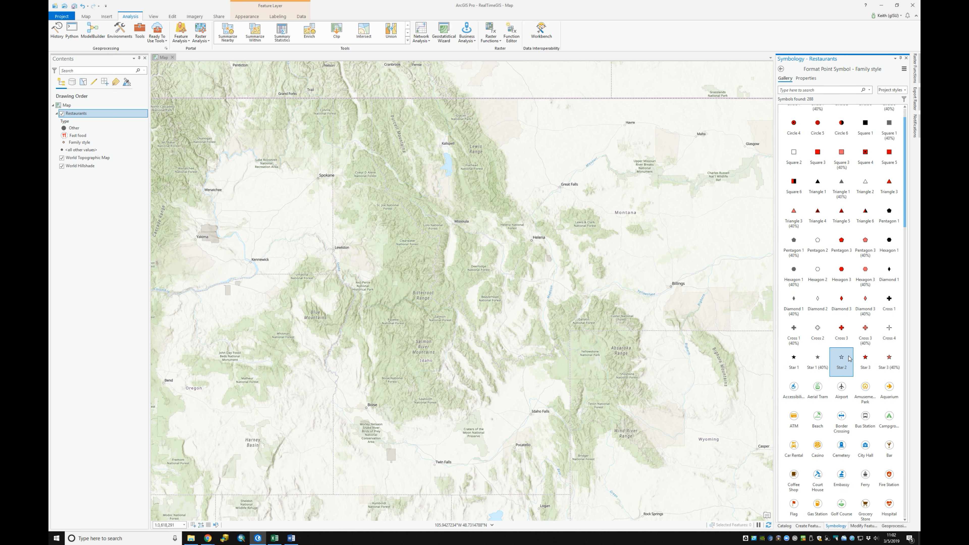
pyautogui.scroll(-4, 851, 355)
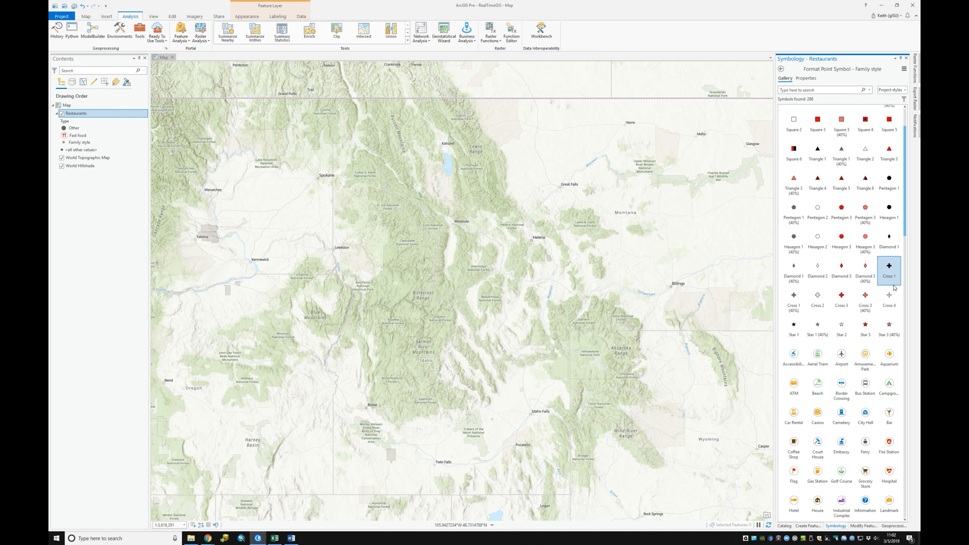
pyautogui.moveTo(905, 231); pyautogui.dragTo(913, 297)
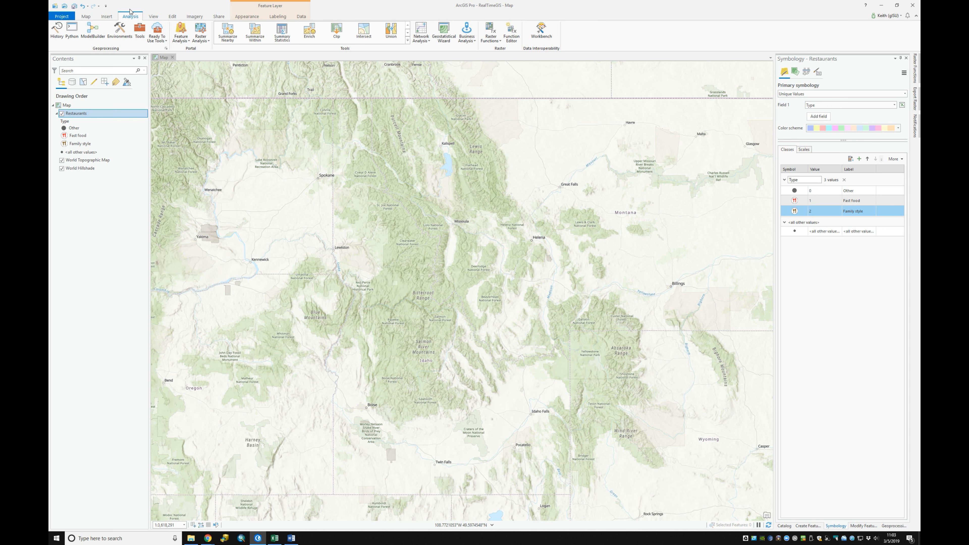
pyautogui.click(73, 6)
# Open the map's properties and rename the map as "Restaurants for Real-time GIS".
pyautogui.click(66, 106)
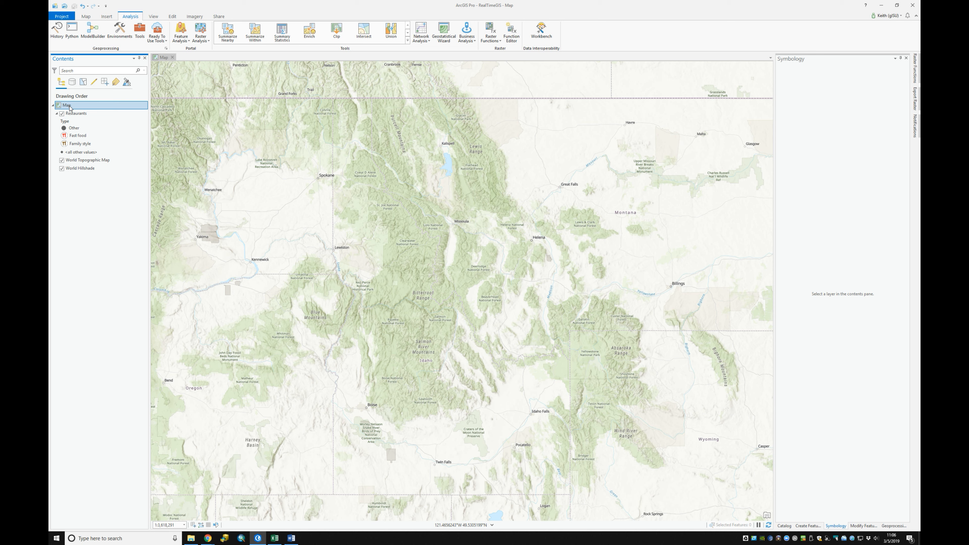
pyautogui.rightClick(70, 108)
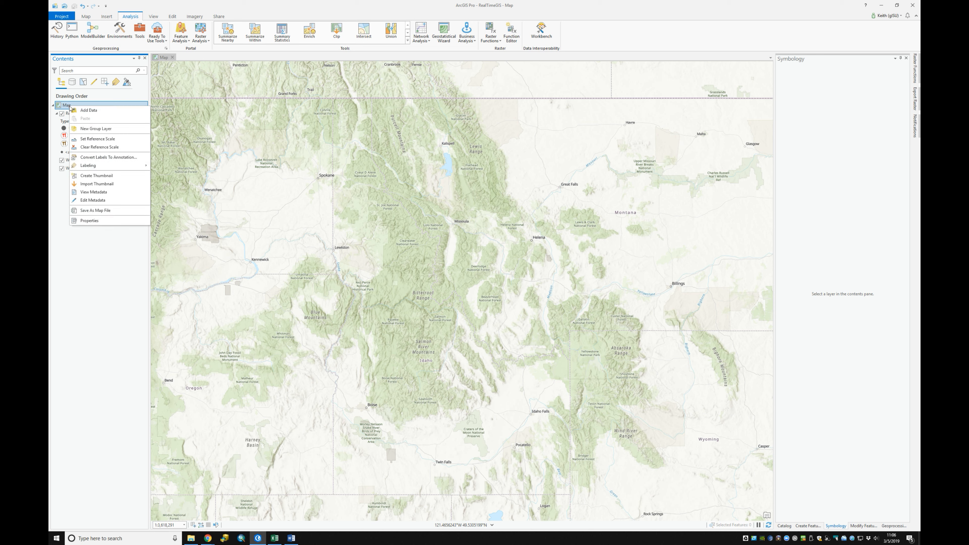
pyautogui.click(89, 221)
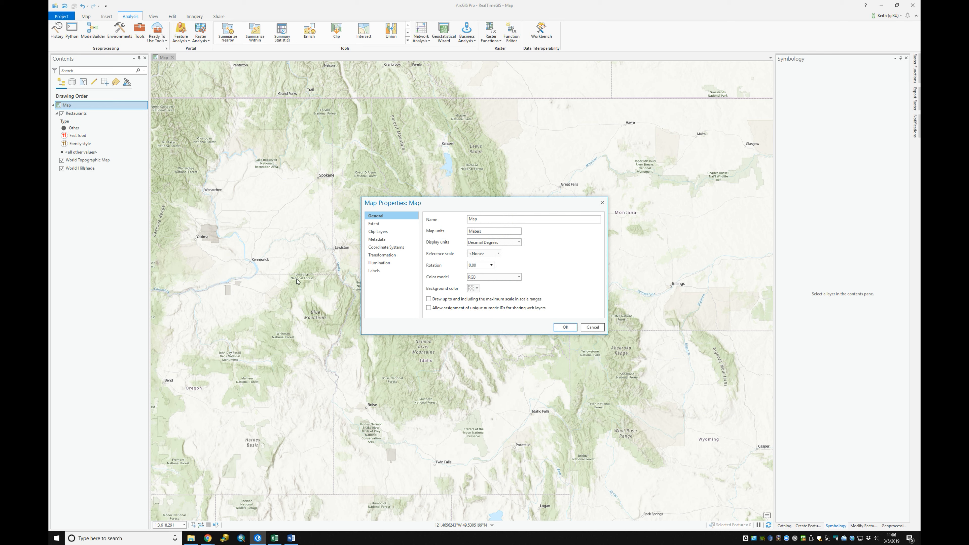
pyautogui.moveTo(487, 219); pyautogui.dragTo(447, 219)
pyautogui.write('Restaurants for Real0time')
pyautogui.press('BackSpace')
pyautogui.press('BackSpace')
pyautogui.press('BackSpace')
pyautogui.press('BackSpace')
pyautogui.press('BackSpace')
pyautogui.write('-time')
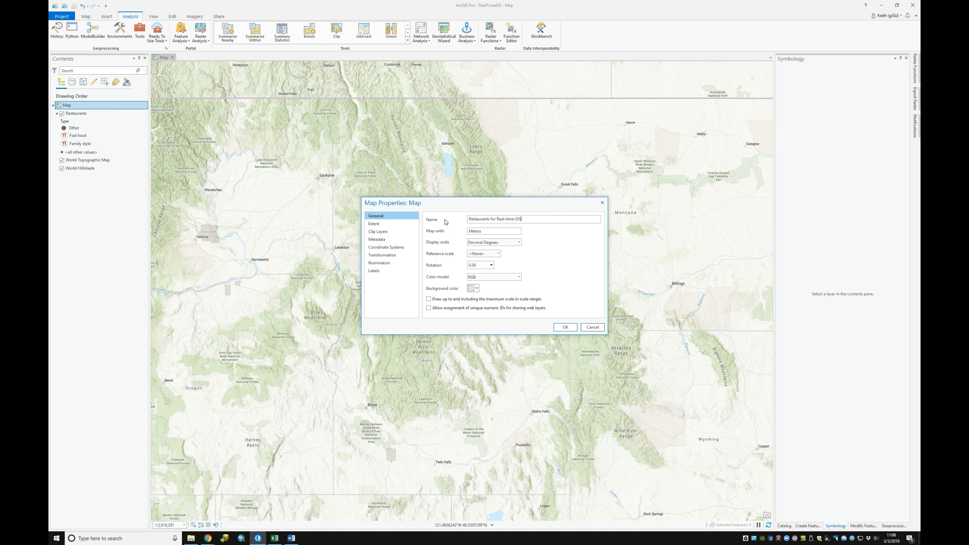
# Set the map's metadata title to "Restaurants review using Real-time GIS" and its tags to "Idaho; Restaurants; ISU; Collector; area restaurants reviews".
pyautogui.click(378, 239)
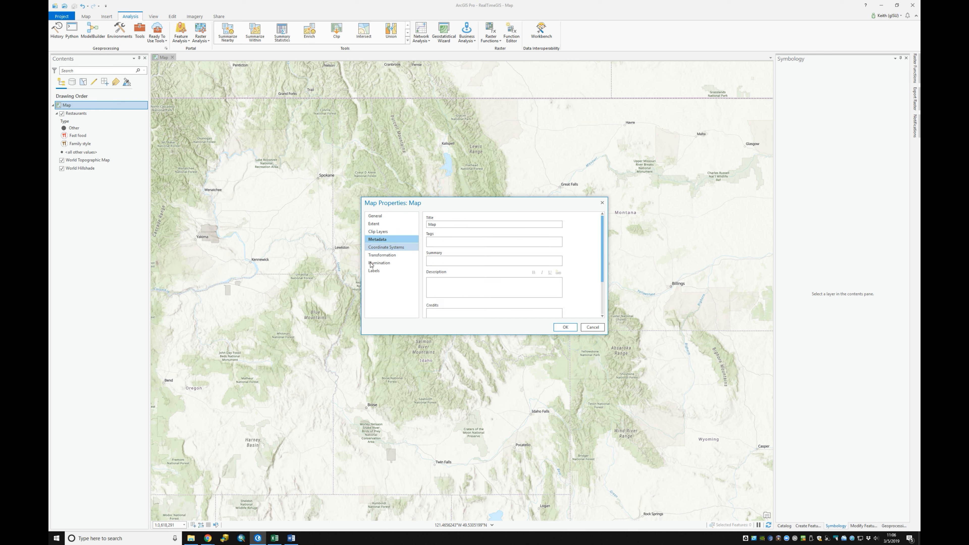
pyautogui.moveTo(445, 224); pyautogui.dragTo(406, 228)
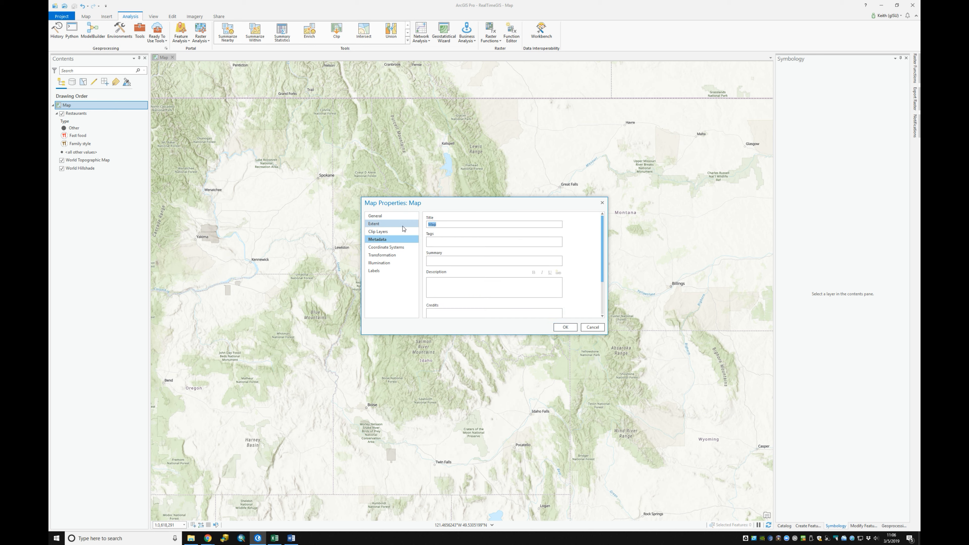
pyautogui.write('Restaurants review using Real-time GIS')
pyautogui.click(447, 239)
pyautogui.write('Idaho')
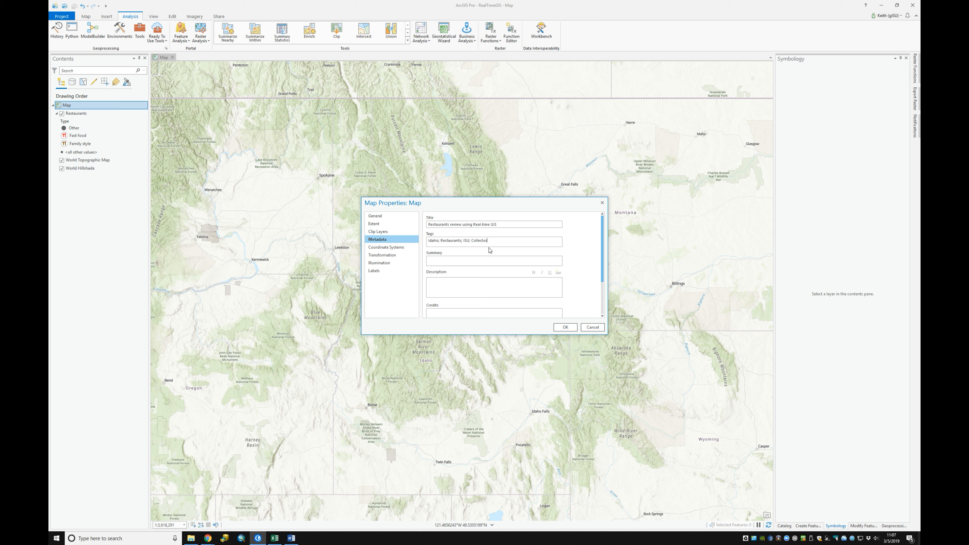
pyautogui.moveTo(493, 241); pyautogui.dragTo(421, 242)
pyautogui.press('End')
pyautogui.write('; are')
pyautogui.write('ran')
# Enter "This map allows users of Collector for ArcGIS to map, review, and rate a restaurant using their mobile device." as both summary and description.
pyautogui.click(437, 261)
pyautogui.write('This map allows users of Collector for ArcGIS to map, review, and rate a restaurant using their mobile device.')
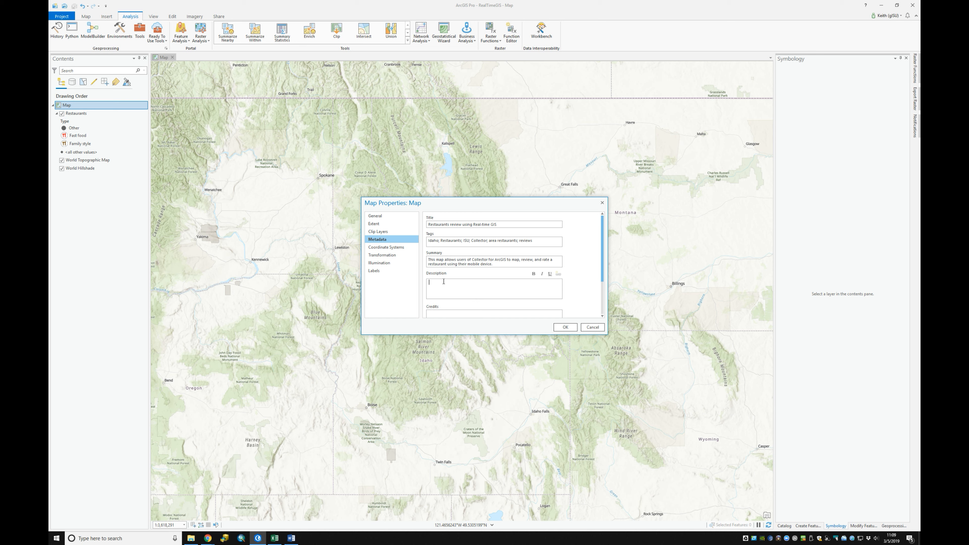
pyautogui.write('This map allows users of Collector for ArcGIS to map, review, and rate a restaurant using their mobile device.')
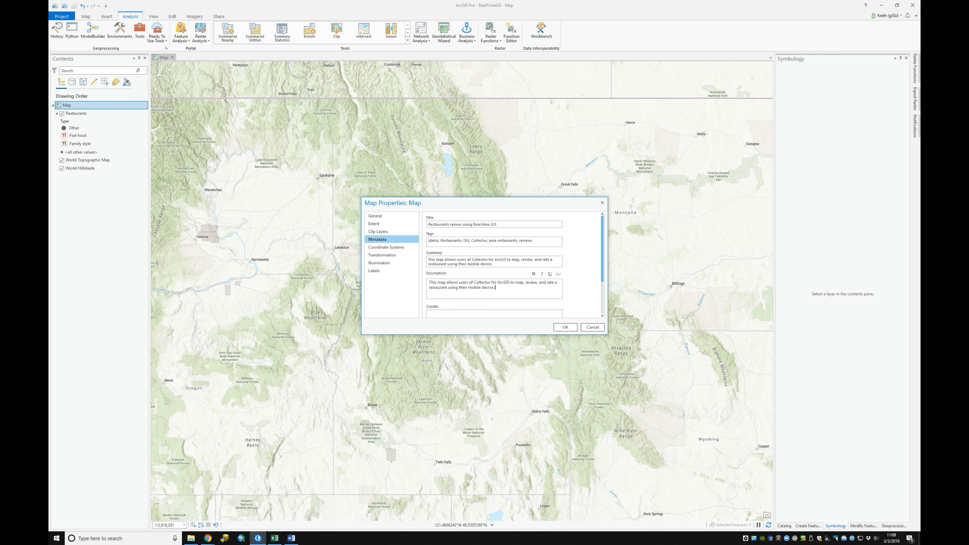
# Append "It was designed for use in the "Real-time GIS" workshop from Idaho State University's GIS TReC." to the description and bold the institution name.
pyautogui.hotkey('shift', 'Left')
pyautogui.hotkey('shift', 'Left')
pyautogui.hotkey('shift', 'Left')
pyautogui.hotkey('shift', 'Left')
pyautogui.hotkey('shift', 'Left')
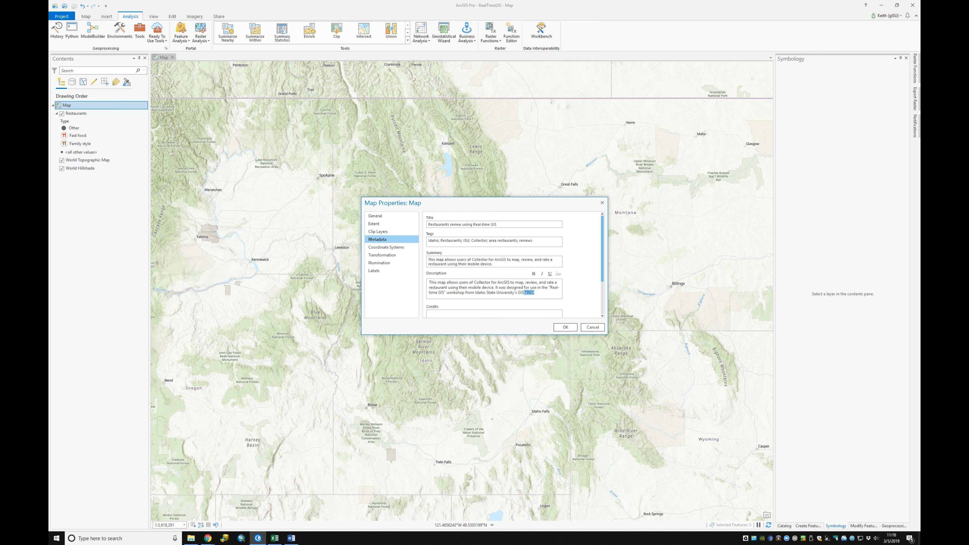
pyautogui.hotkey('shift', 'Left')
pyautogui.hotkey('shift', 'Left')
pyautogui.hotkey('shift', 'Left')
pyautogui.hotkey('shift', 'Left')
pyautogui.hotkey('shift', 'Left')
pyautogui.hotkey('shift', 'Left')
pyautogui.hotkey('shift', 'Left')
pyautogui.hotkey('shift', 'Left')
pyautogui.hotkey('shift', 'Left')
pyautogui.hotkey('shift', 'Left')
pyautogui.hotkey('shift', 'Left')
pyautogui.hotkey('shift', 'Left')
pyautogui.hotkey('shift', 'Left')
pyautogui.hotkey('shift', 'Left')
pyautogui.hotkey('shift', 'Left')
pyautogui.hotkey('shift', 'Left')
pyautogui.hotkey('shift', 'Left')
pyautogui.hotkey('shift', 'Left')
pyautogui.hotkey('shift', 'Left')
pyautogui.hotkey('shift', 'Left')
pyautogui.click(534, 273)
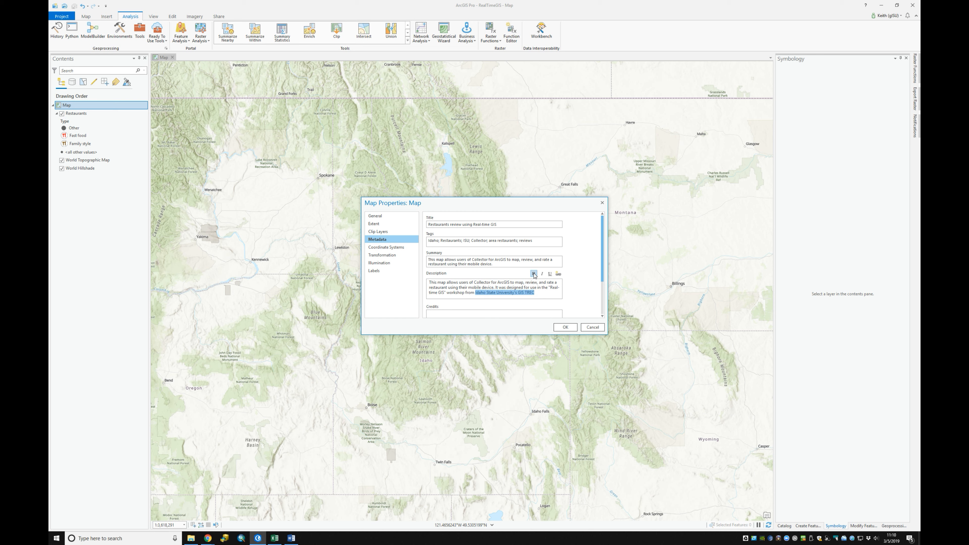
pyautogui.click(544, 293)
# Enter credits "GIS TReC @ ISU" and use limitations "This map is to be used for workshop and classroom exercises.", and save the project.
pyautogui.moveTo(603, 268); pyautogui.dragTo(602, 296)
pyautogui.click(448, 265)
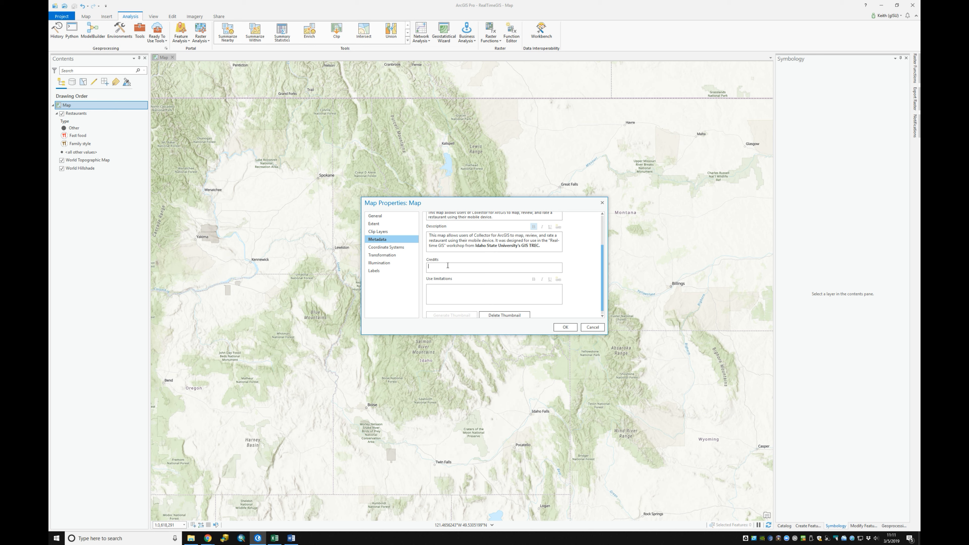
pyautogui.write('GIS TReC @ ISU')
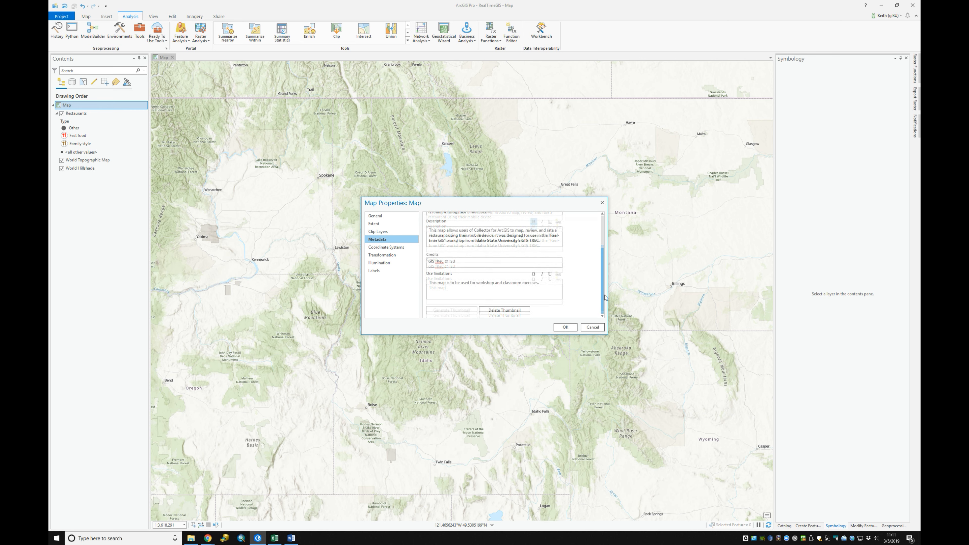
pyautogui.click(566, 328)
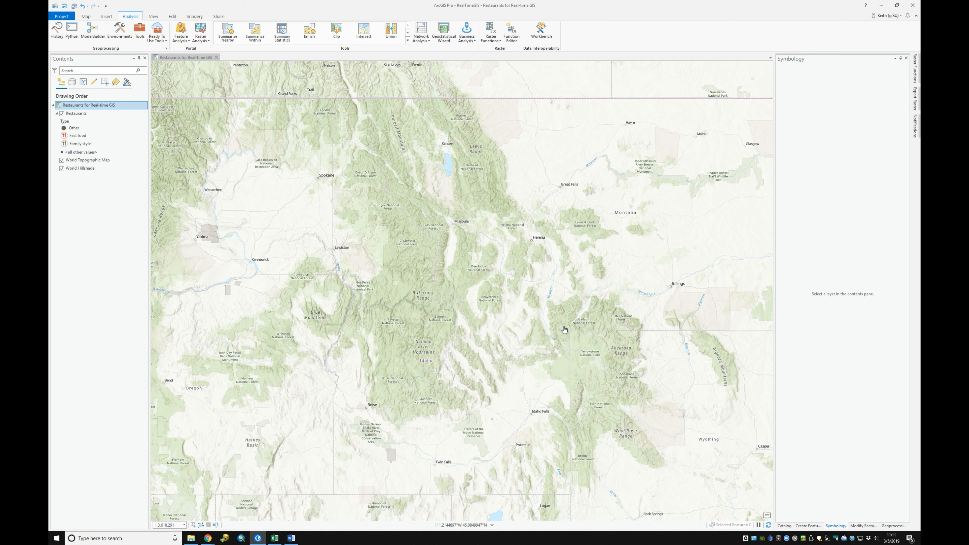
pyautogui.click(74, 7)
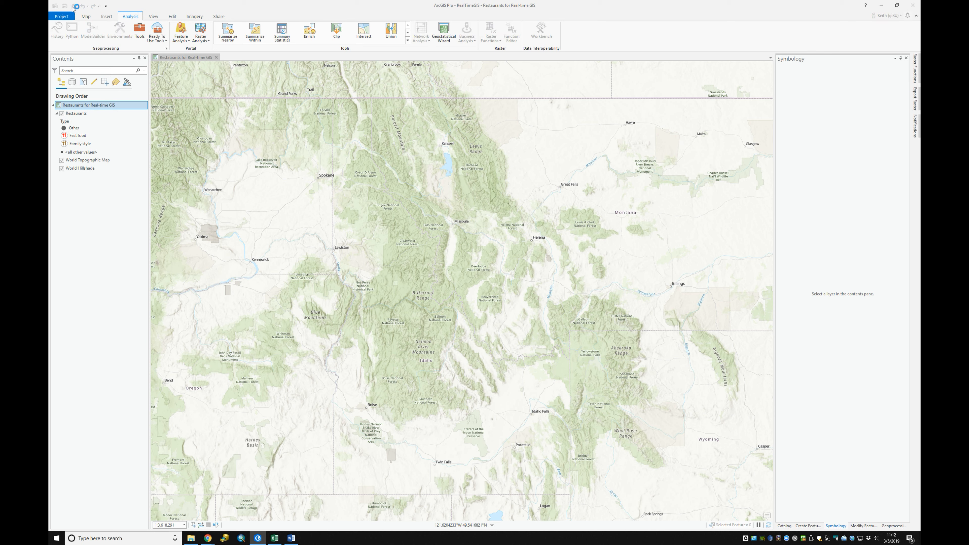